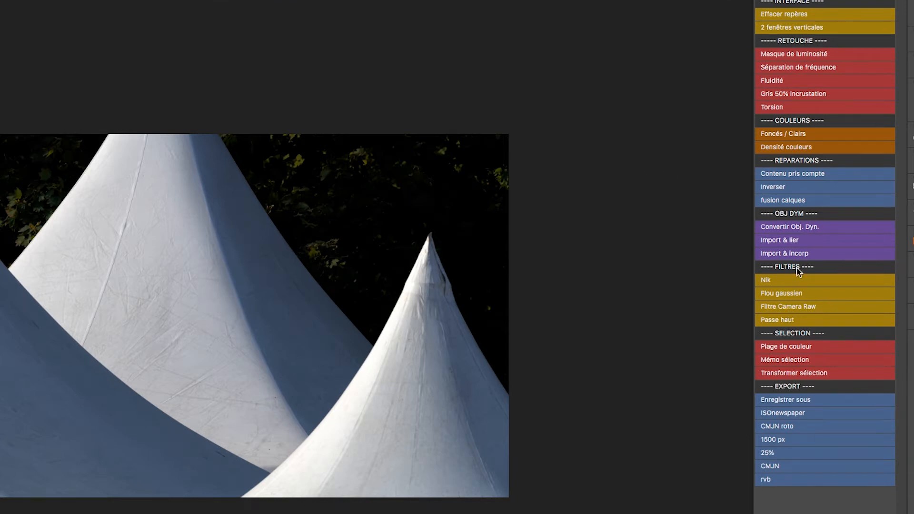
Step: Cancel the Camera Raw filter launched from its action and delete the Viveza 2 layer
left_click(797, 311)
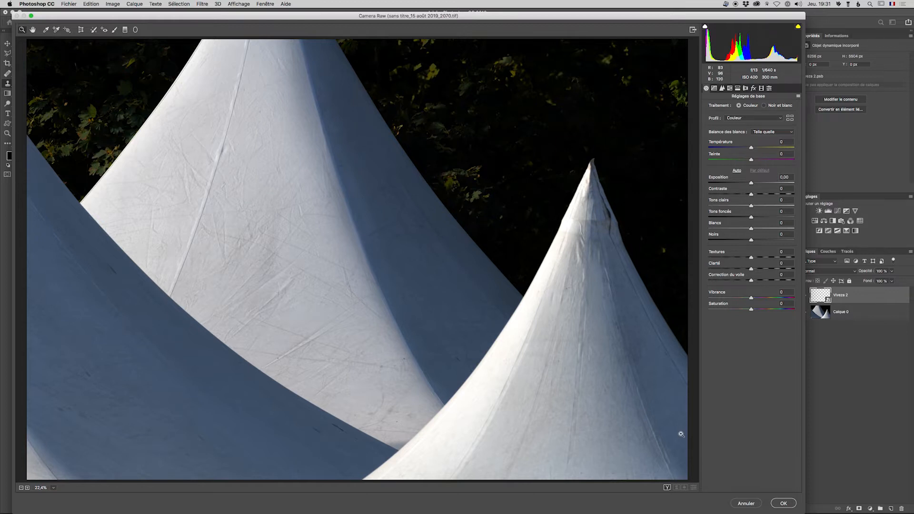
left_click(746, 504)
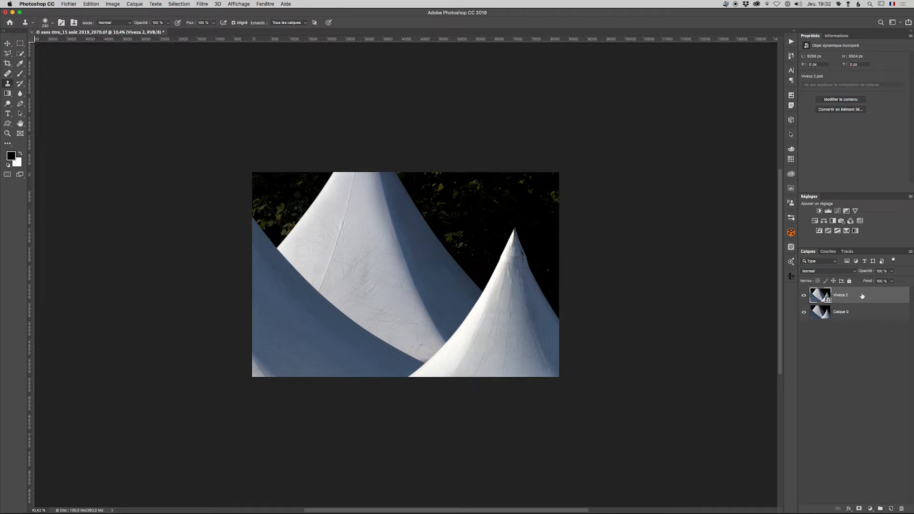
left_click_drag(862, 296, 902, 509)
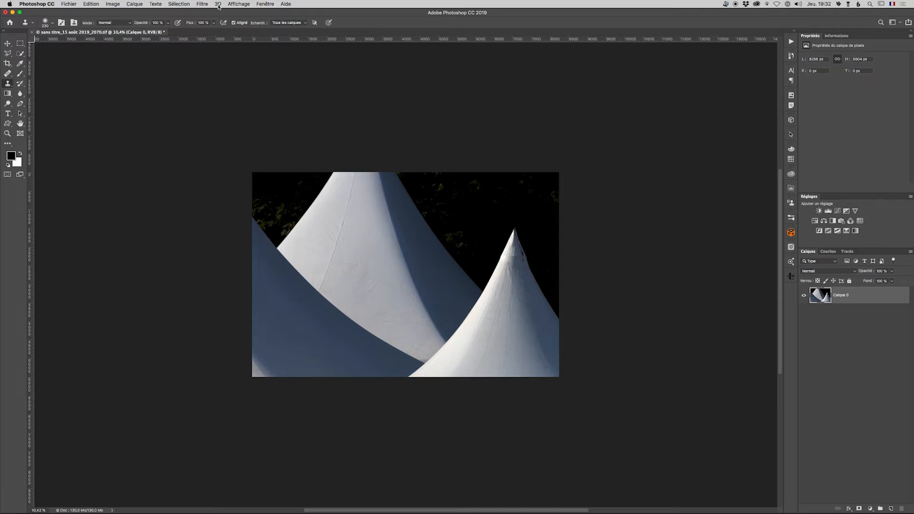
Step: Display the Actions panel with its list of recorded actions
left_click(265, 5)
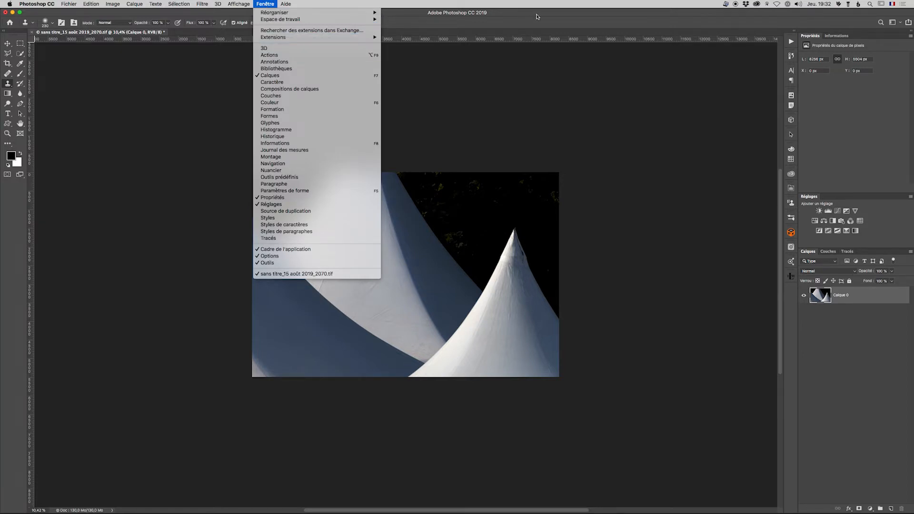
left_click(274, 55)
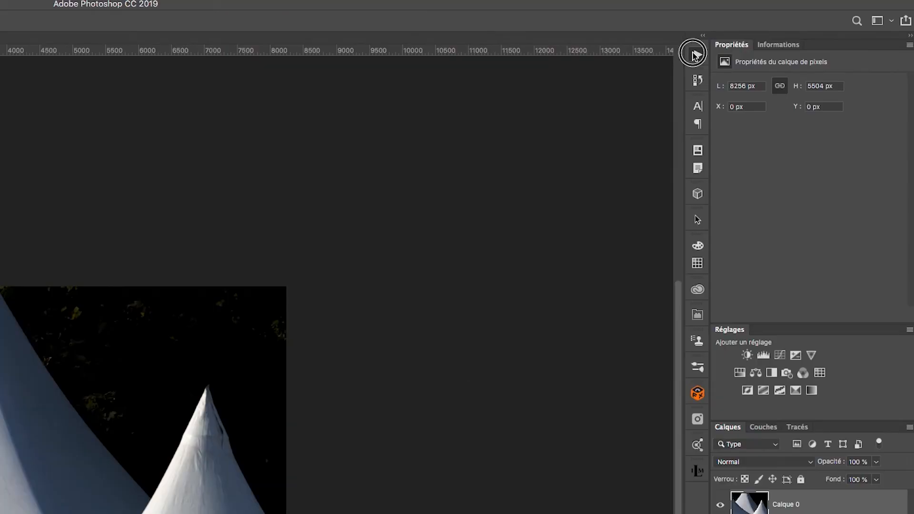
left_click(694, 54)
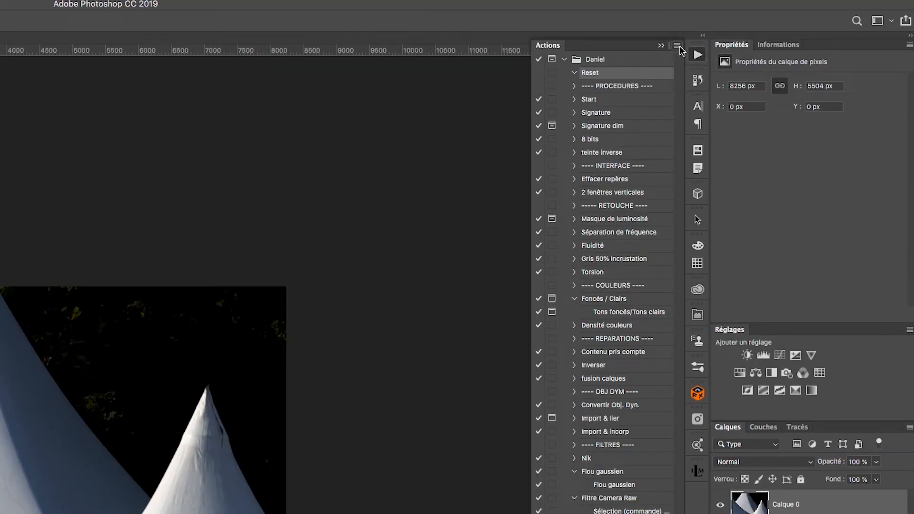
Step: Create a new action named "courbe" in the existing set with the colour Violet, and start recording it
left_click(680, 47)
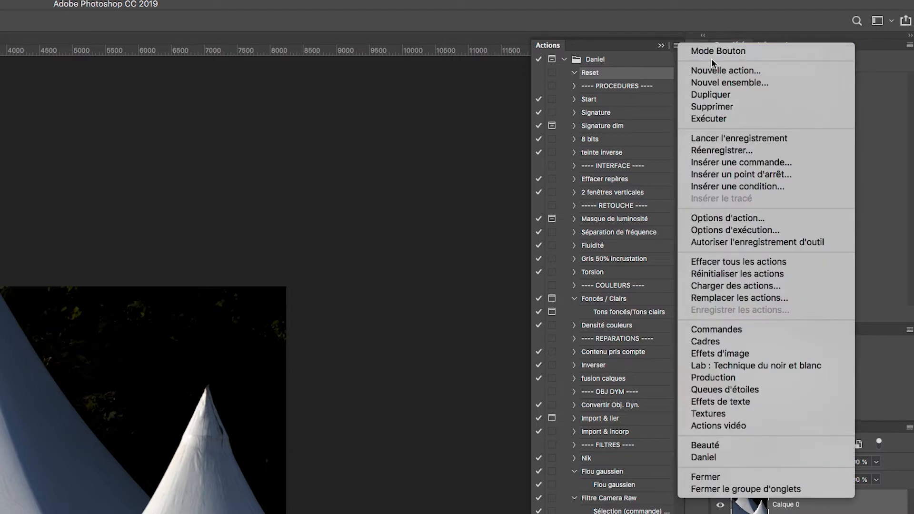
left_click(715, 71)
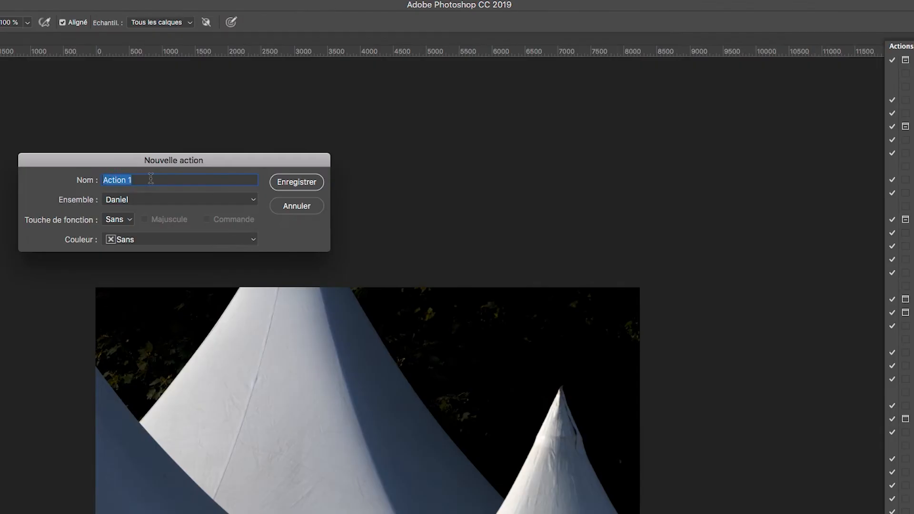
type("V")
key("BackSpace")
type("courbe")
left_click(128, 222)
left_click(129, 221)
left_click(134, 242)
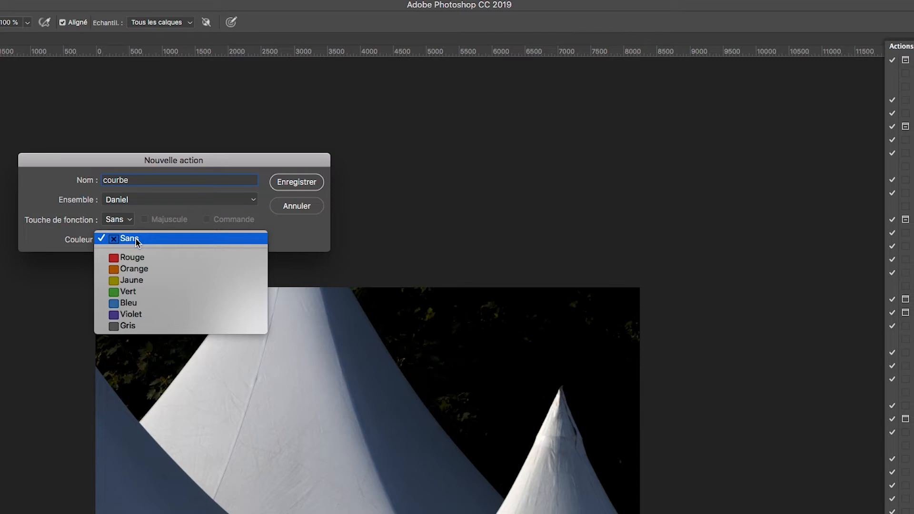
left_click(140, 315)
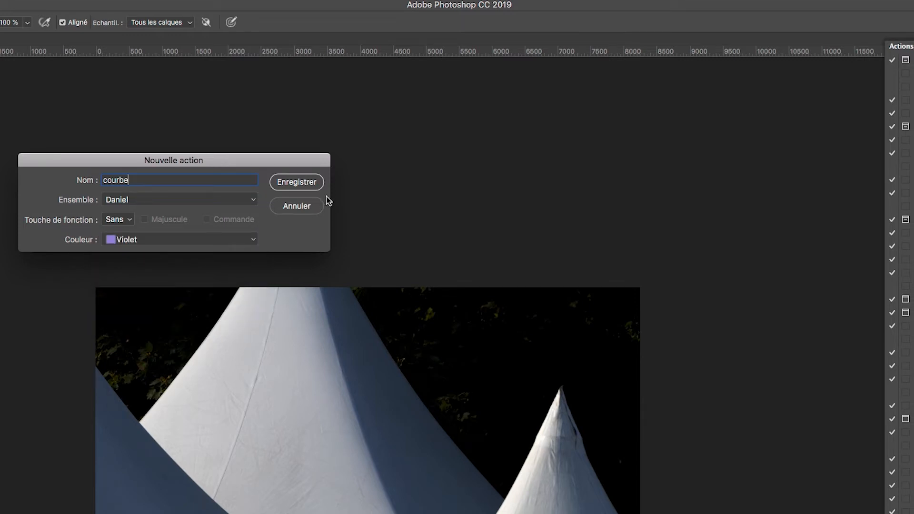
left_click(308, 184)
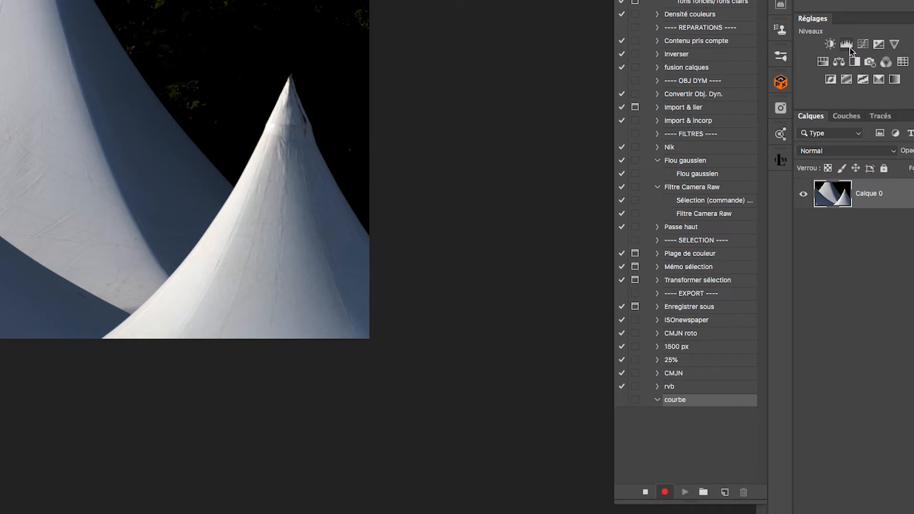
Step: Add a Curves adjustment layer and bend its RGB curve into a double wave, with points near 154/196 and 203/22
left_click(864, 45)
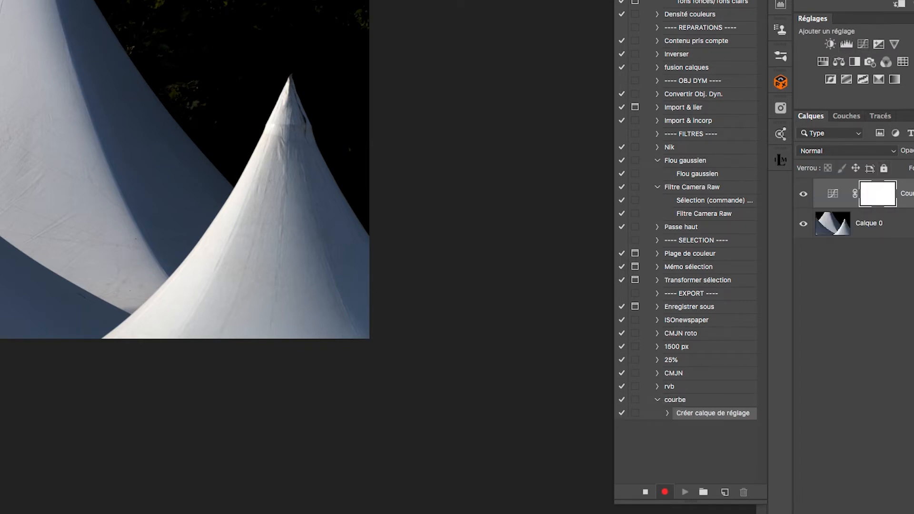
left_click_drag(796, 180, 789, 119)
left_click_drag(825, 86, 864, 200)
left_click_drag(790, 119, 789, 109)
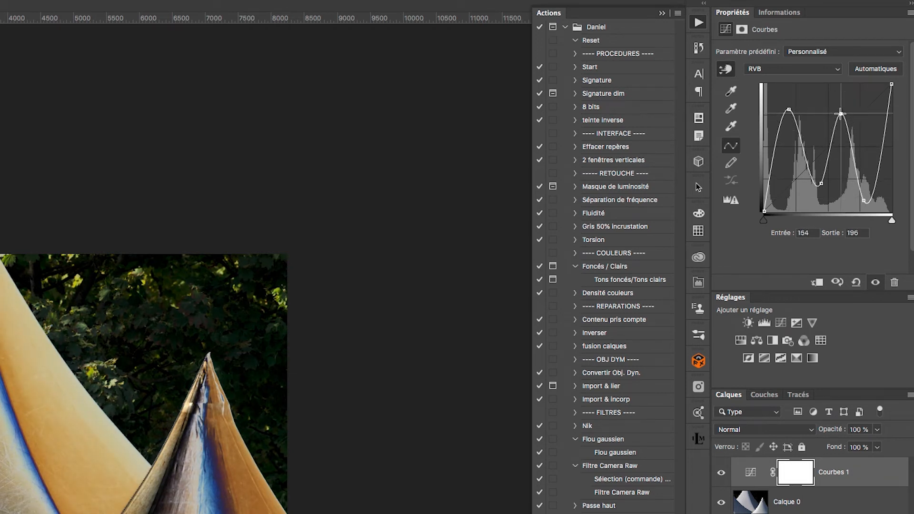
left_click(821, 184)
left_click_drag(821, 185, 866, 200)
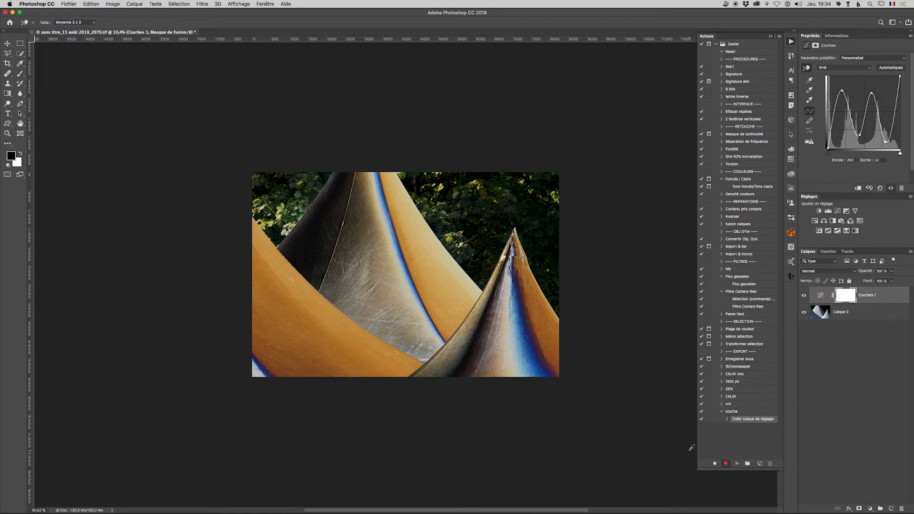
Step: Stop recording the courbe action, collapse its recorded commands, and display the actions in button mode
left_click(716, 465)
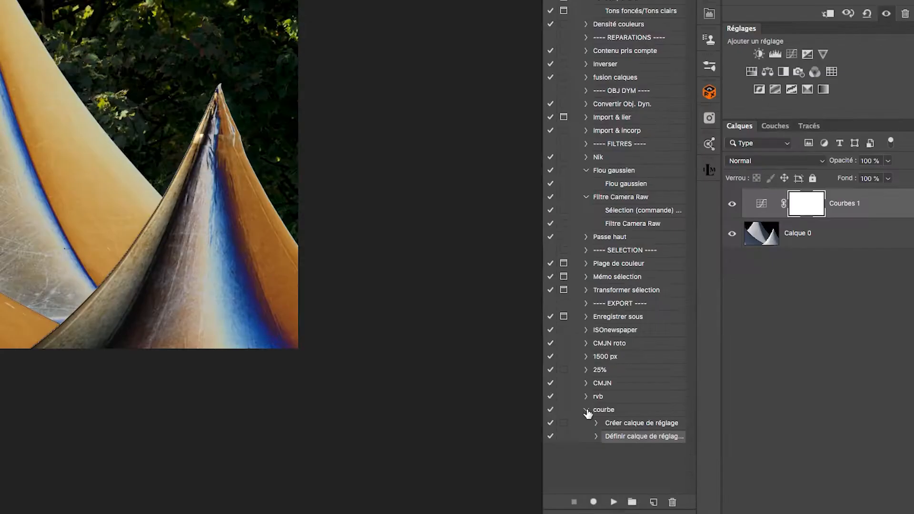
left_click(588, 411)
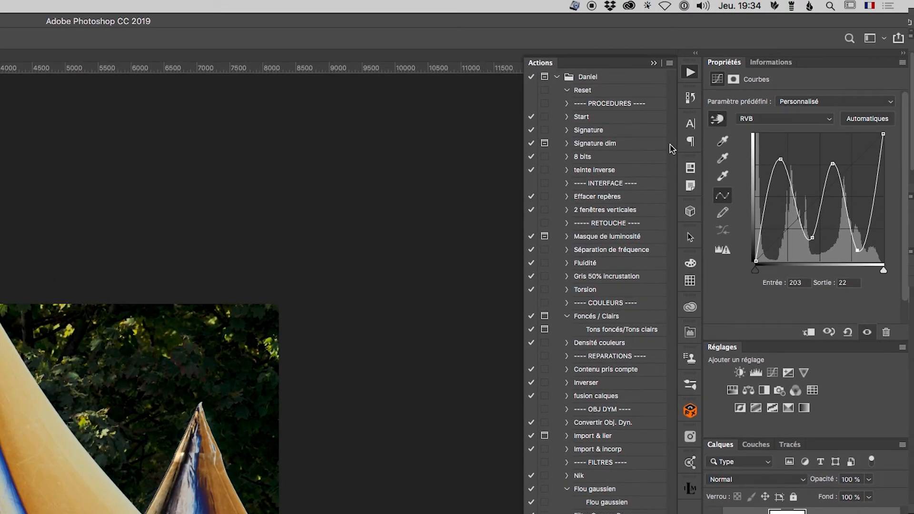
left_click(670, 64)
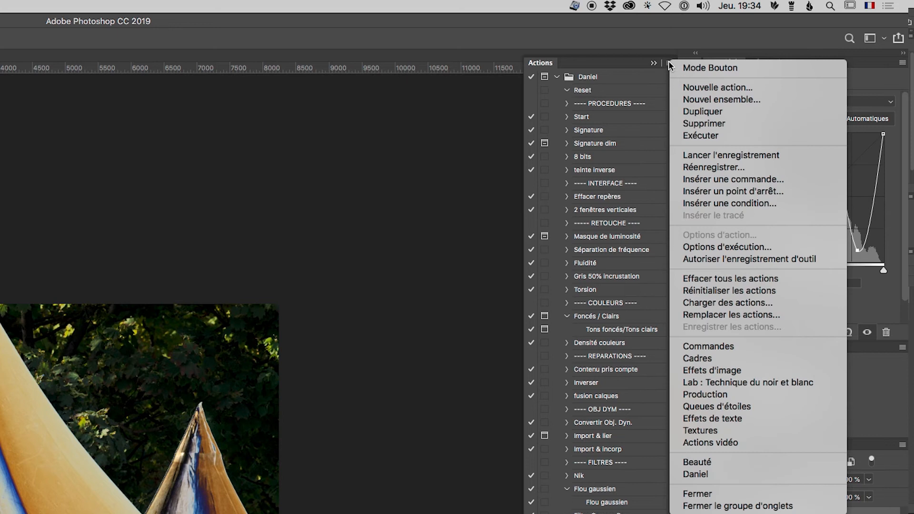
left_click(715, 68)
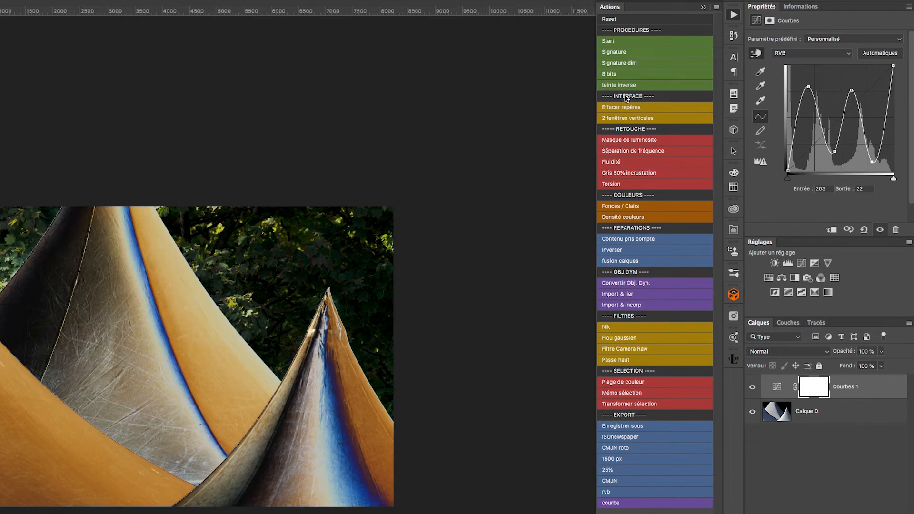
Step: Return the actions to list mode and move courbe directly below the teinte inverse action
left_click(717, 6)
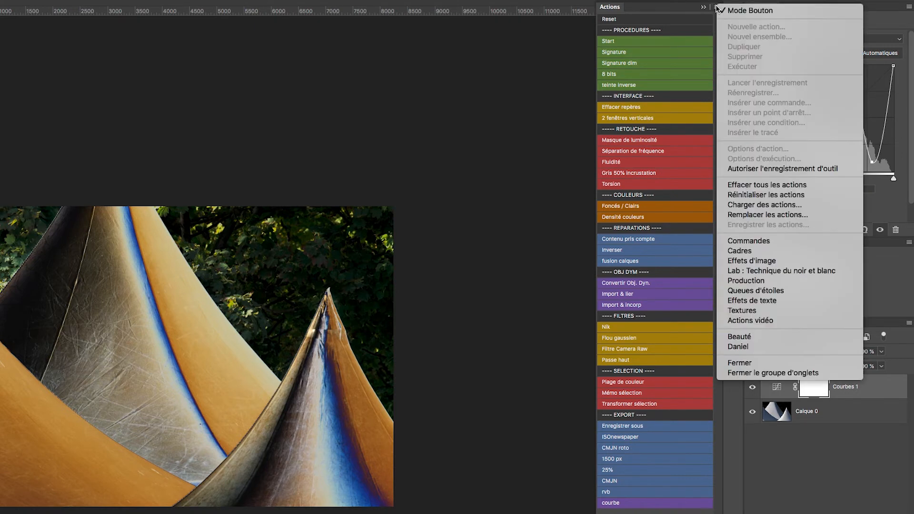
left_click(741, 10)
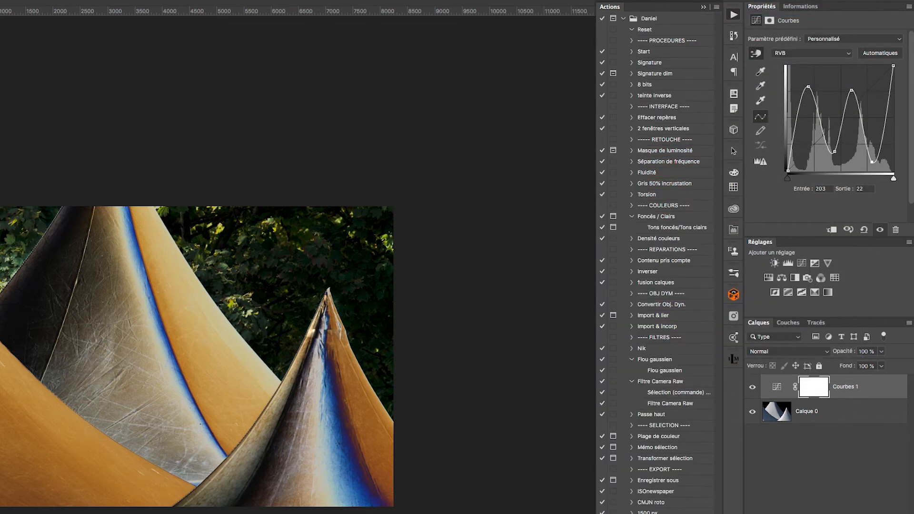
mouse_move(663, 493)
left_mouse_down()
mouse_move(659, 309)
mouse_move(640, 143)
mouse_move(659, 22)
mouse_move(661, 41)
left_mouse_up()
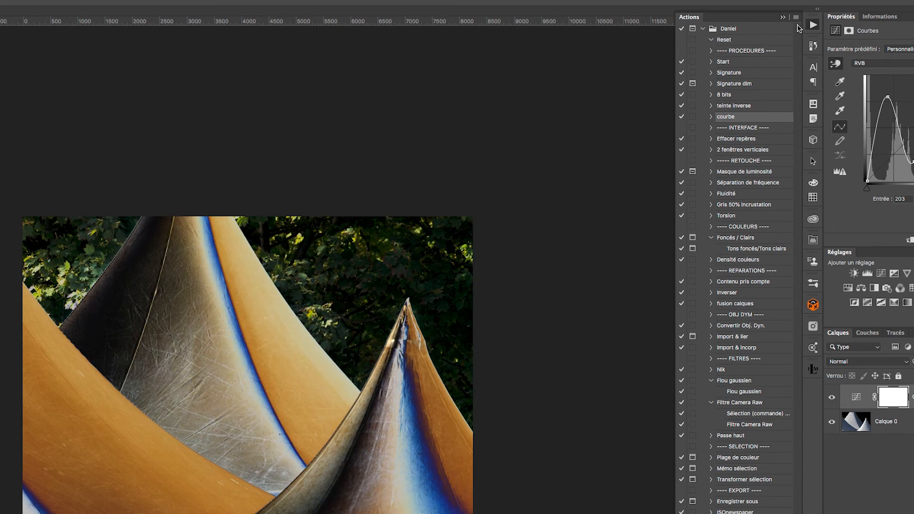
Step: Create an empty, uncoloured divider action named "---- CALQUES DE VÉRIFICATION ----" and stop its recording
left_click(797, 17)
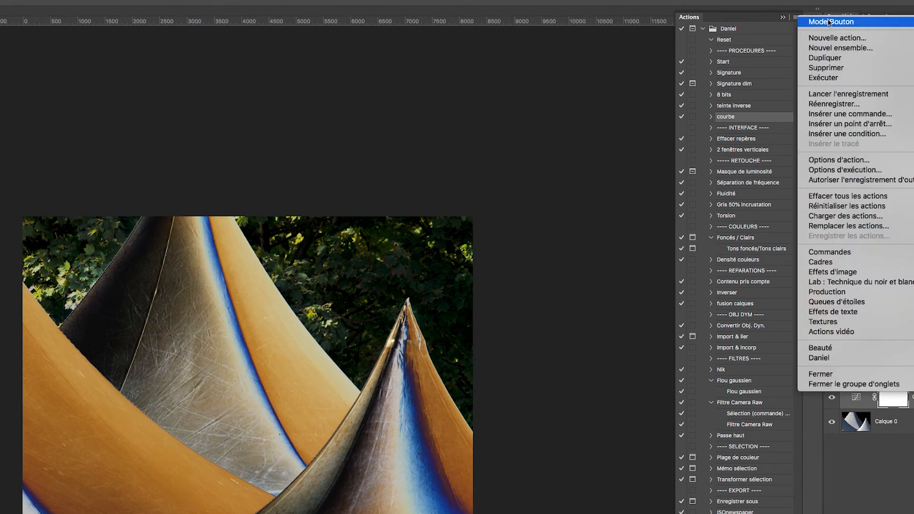
left_click(828, 40)
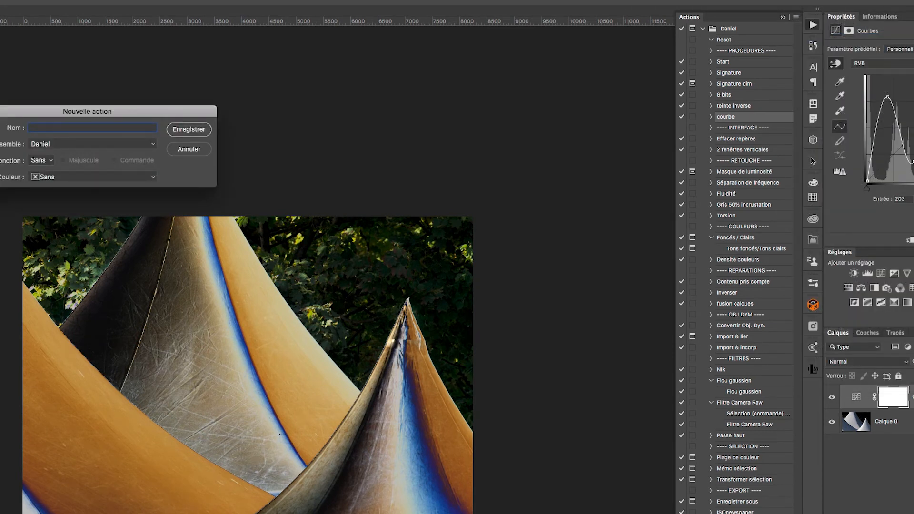
type("---- CALQUES DE VÉRIFICATION ----")
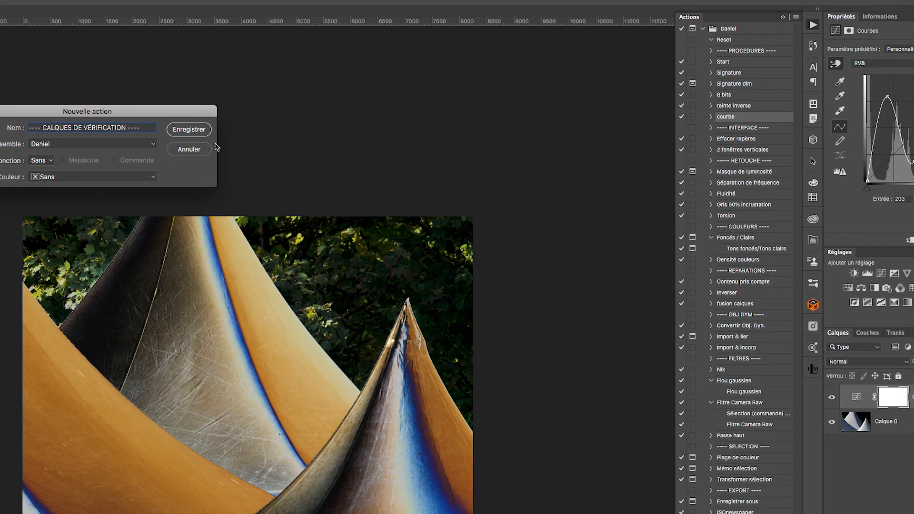
left_click(198, 130)
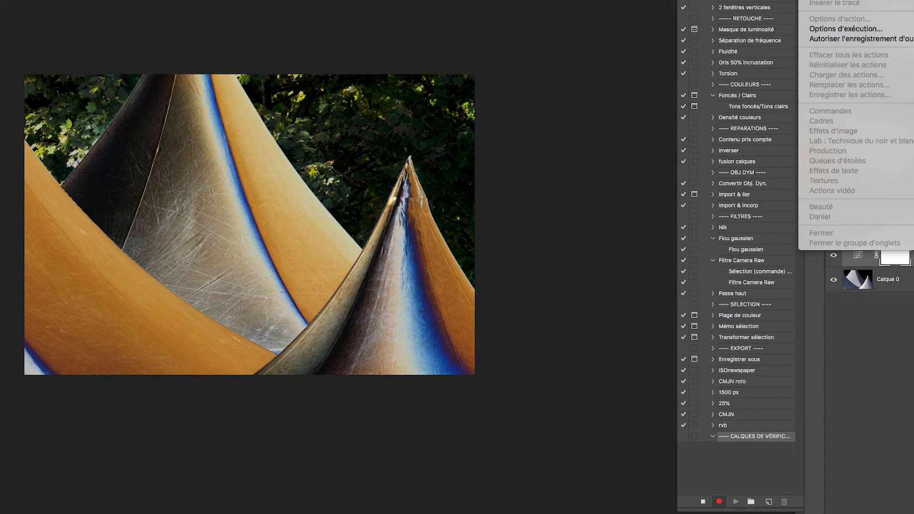
left_click(784, 77)
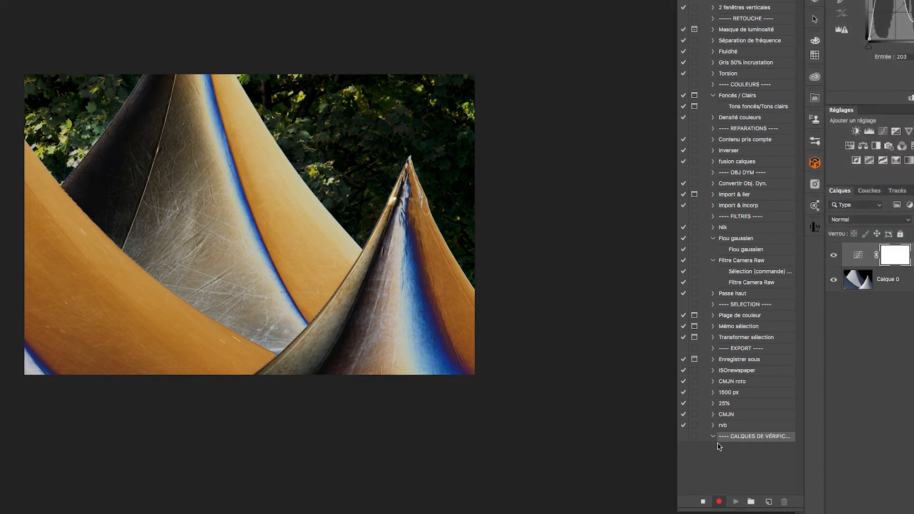
left_click(703, 502)
Step: Move the CALQUES DE VÉRIFICATION divider directly above the courbe action and switch the actions back to button mode
left_click_drag(746, 439, 736, 26)
left_click_drag(735, 158, 735, 101)
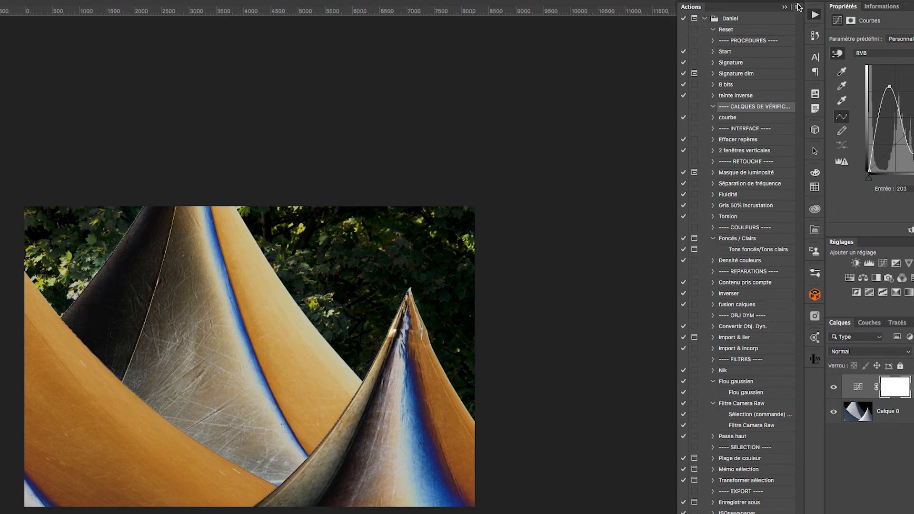
left_click(798, 7)
left_click(824, 12)
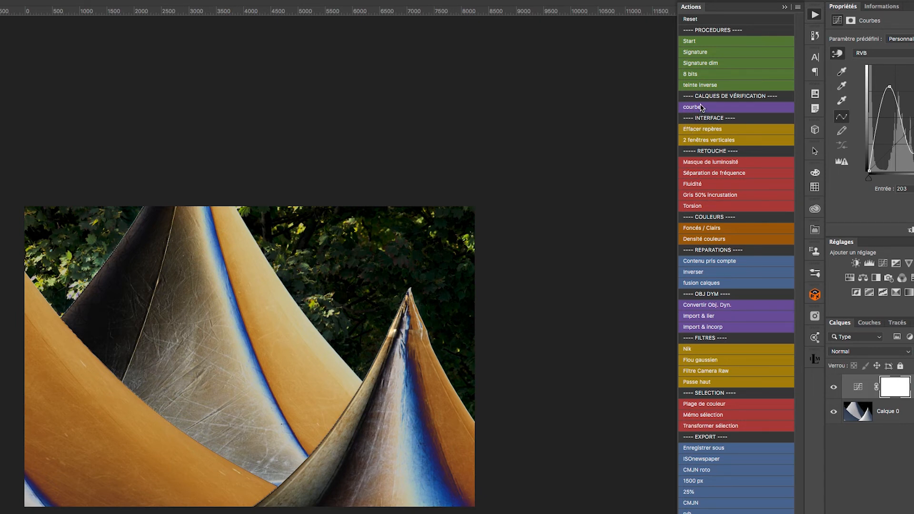
Step: Delete the Courbes 1 adjustment layer and recreate it by running the courbe action
left_click_drag(895, 387, 912, 513)
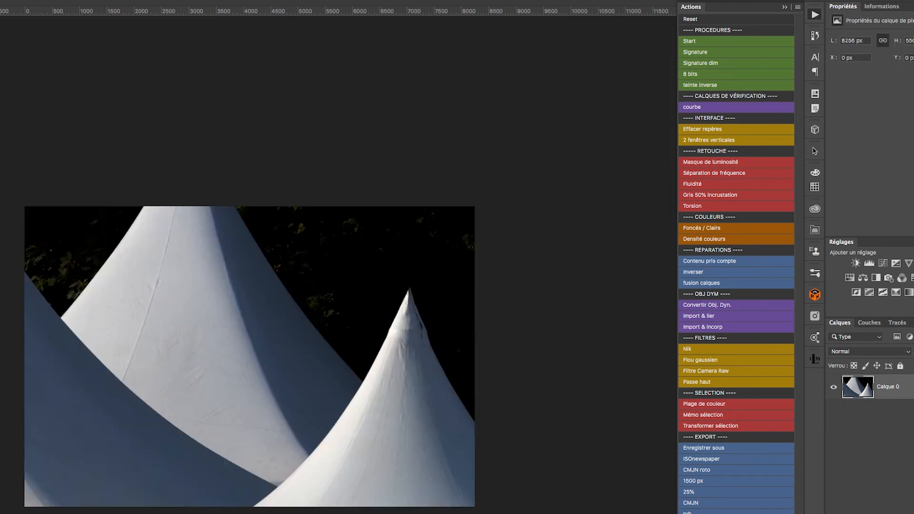
left_click(714, 107)
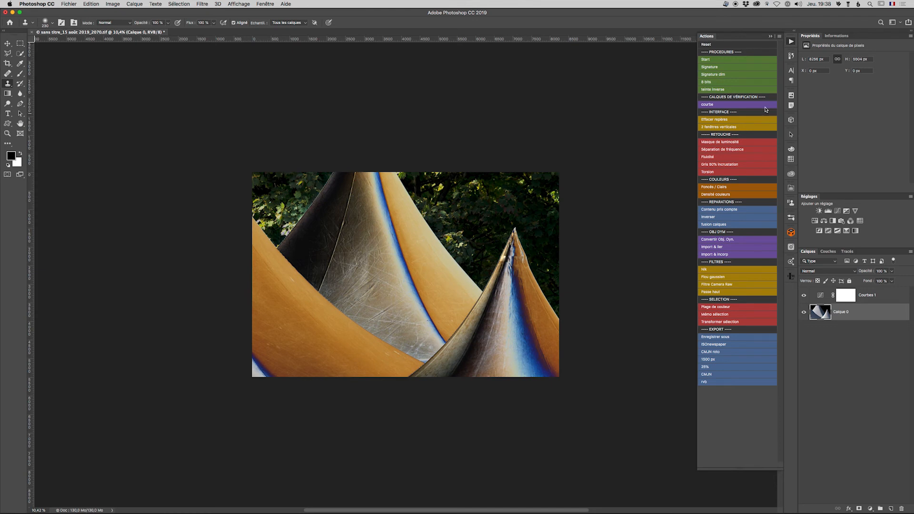
Step: Dock the Actions panel beneath the image and shrink it to a three-row strip of action buttons
left_click_drag(707, 36, 362, 509)
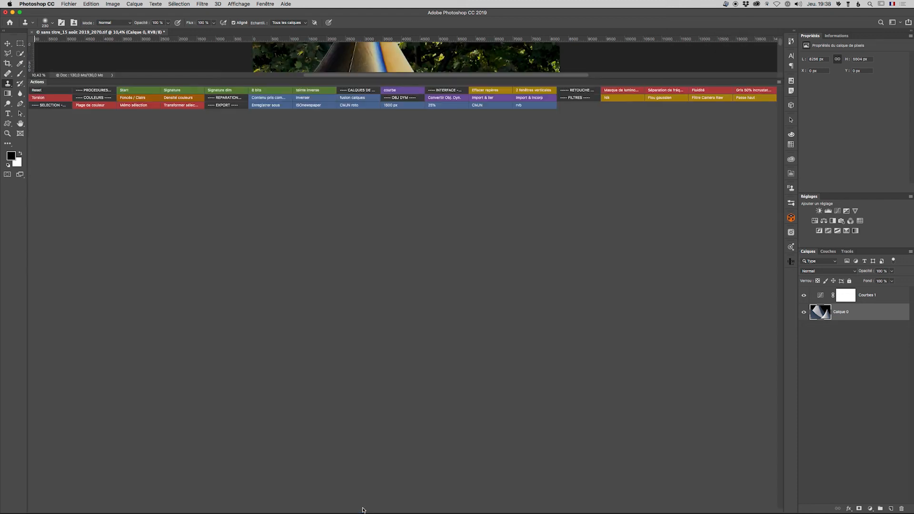
left_click_drag(449, 78, 436, 476)
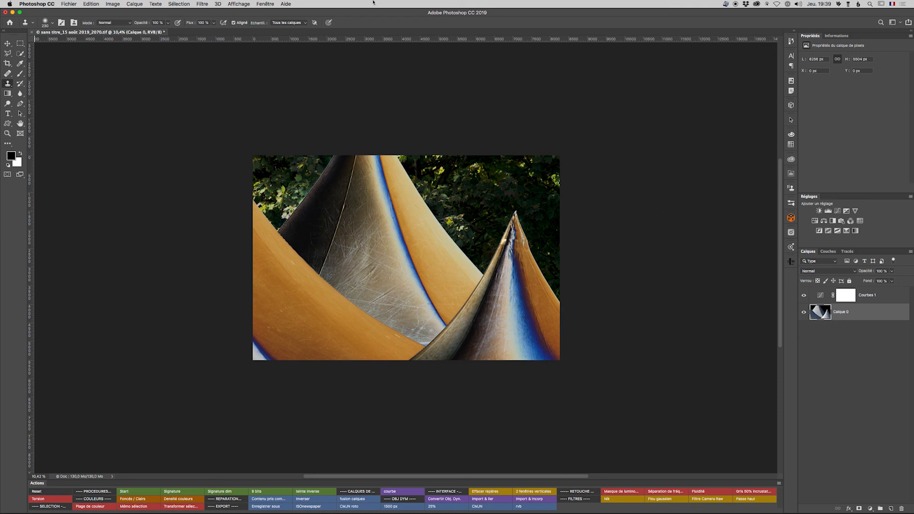
Step: Reset the current workspace to its saved layout, and briefly open the Actions panel before collapsing it again
left_click(265, 4)
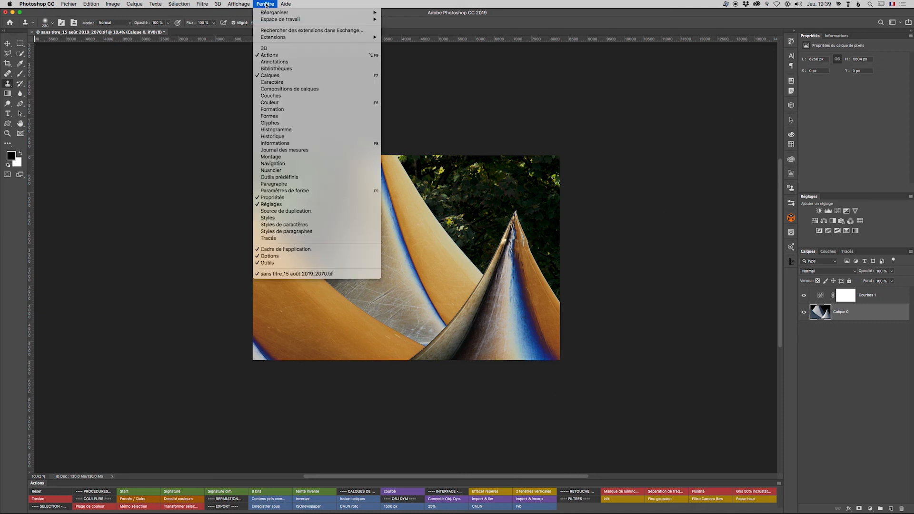
mouse_move(266, 20)
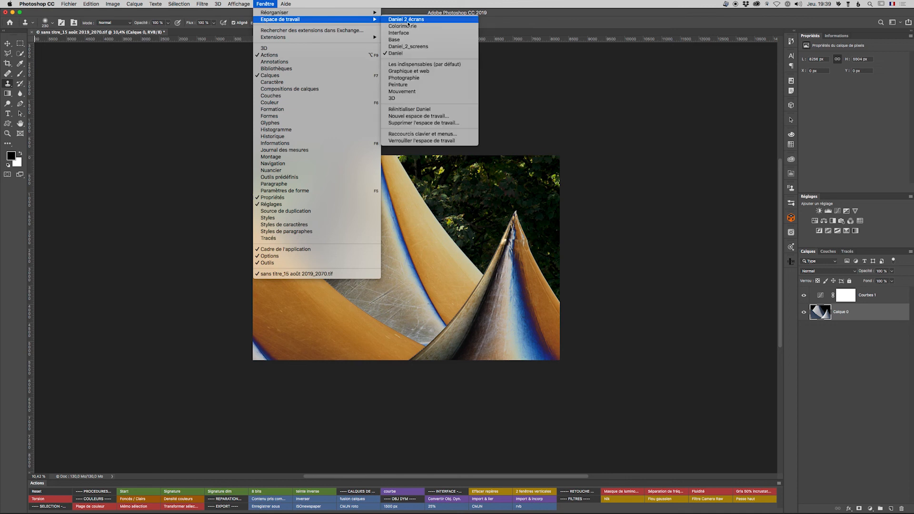
left_click(408, 110)
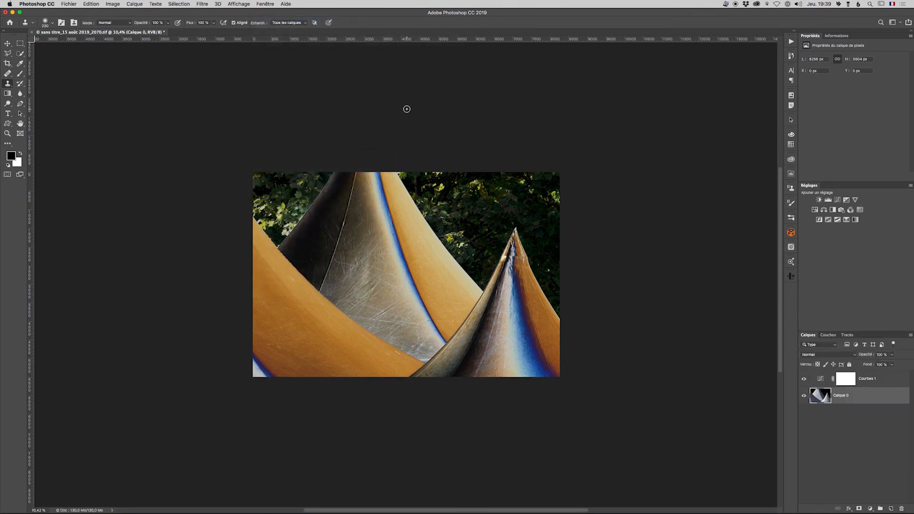
left_click(791, 41)
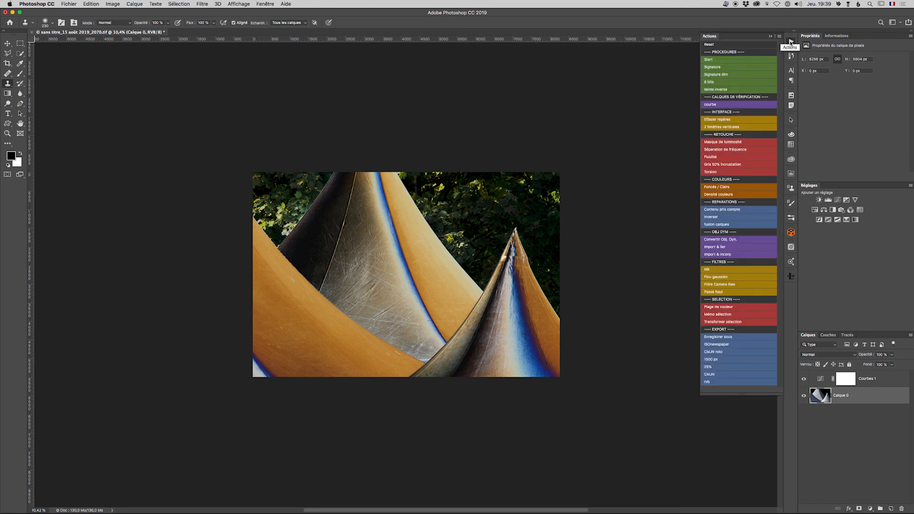
left_click(792, 42)
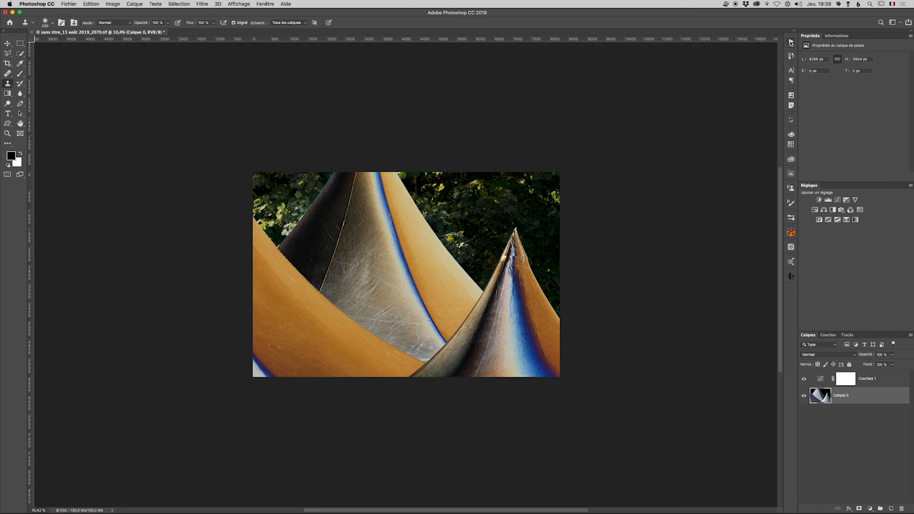